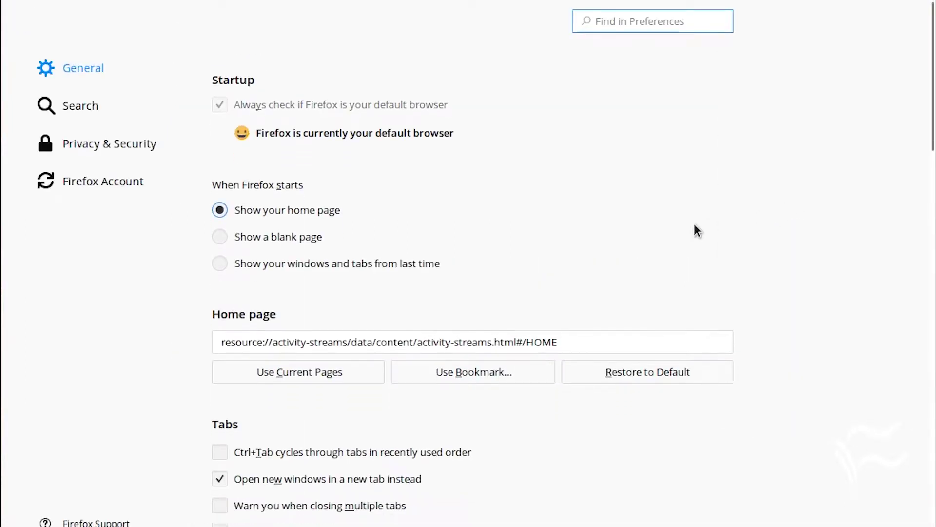
pyautogui.scroll(-2, 695, 231)
pyautogui.scroll(-3, 696, 231)
pyautogui.scroll(-2, 699, 230)
pyautogui.scroll(-2, 700, 231)
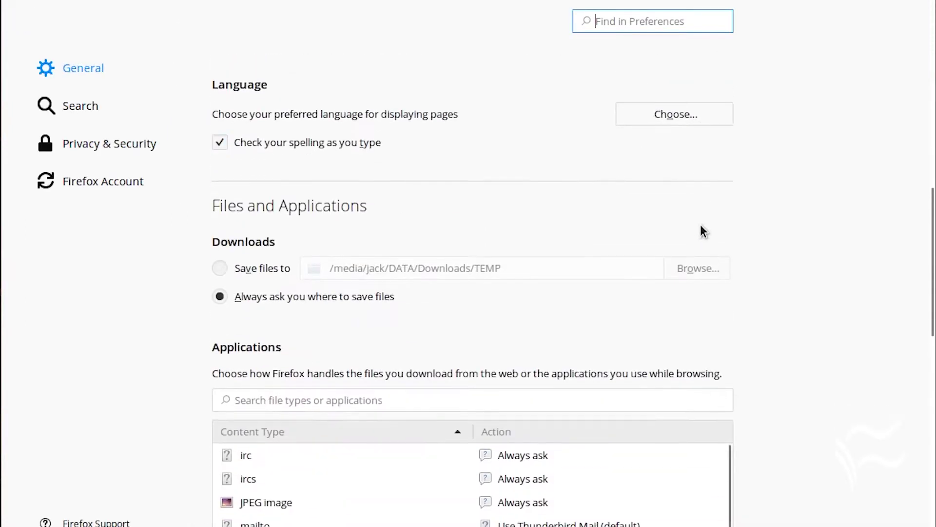
pyautogui.scroll(-3, 731, 233)
pyautogui.scroll(-2, 790, 241)
pyautogui.scroll(-2, 808, 245)
pyautogui.scroll(-6, 807, 241)
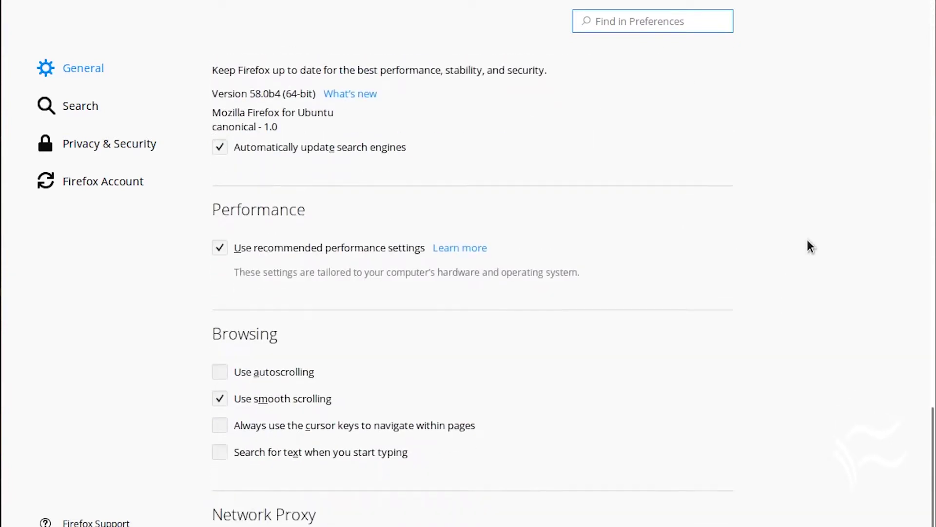
pyautogui.scroll(5, 807, 240)
pyautogui.scroll(1, 808, 241)
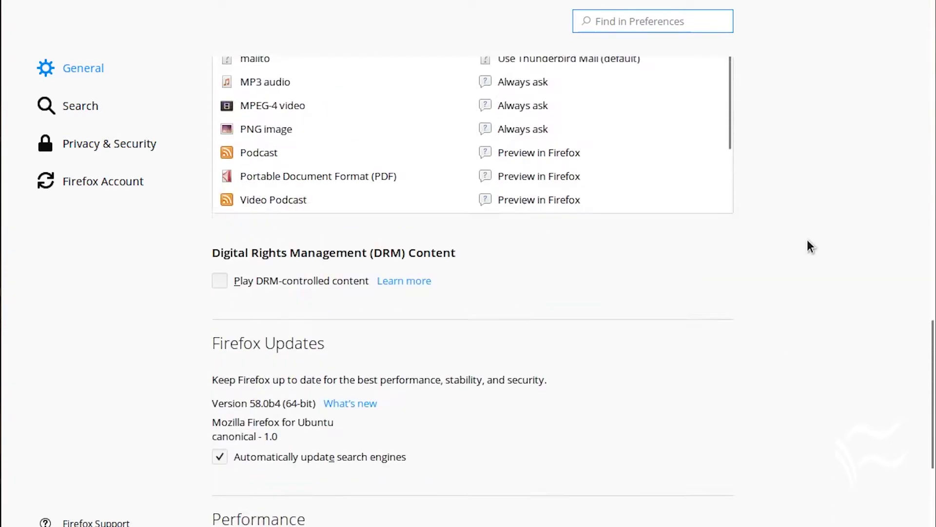
pyautogui.scroll(3, 807, 240)
pyautogui.scroll(3, 808, 240)
pyautogui.scroll(1, 808, 240)
pyautogui.scroll(3, 809, 246)
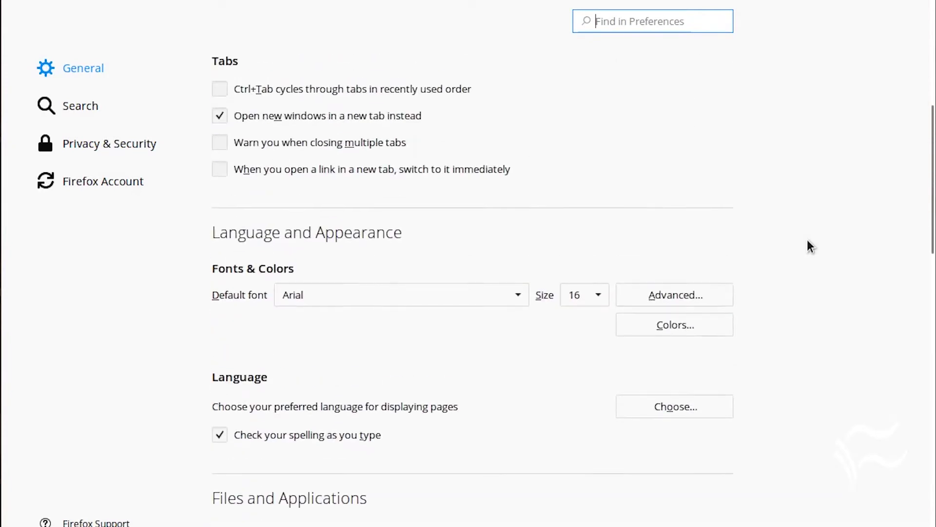
pyautogui.scroll(3, 808, 246)
pyautogui.scroll(1, 809, 245)
pyautogui.scroll(1, 808, 245)
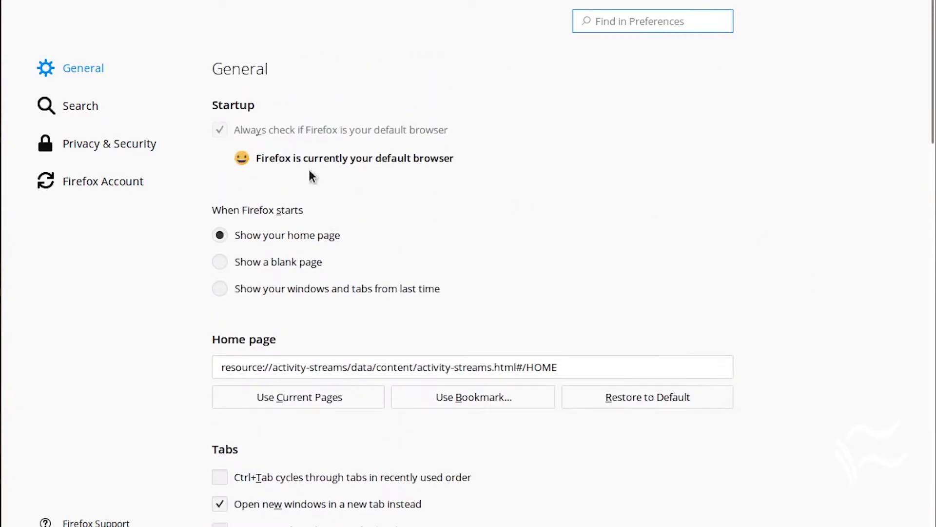
# View the Search, Privacy & Security and Firefox Account preference pages in turn.
pyautogui.click(86, 103)
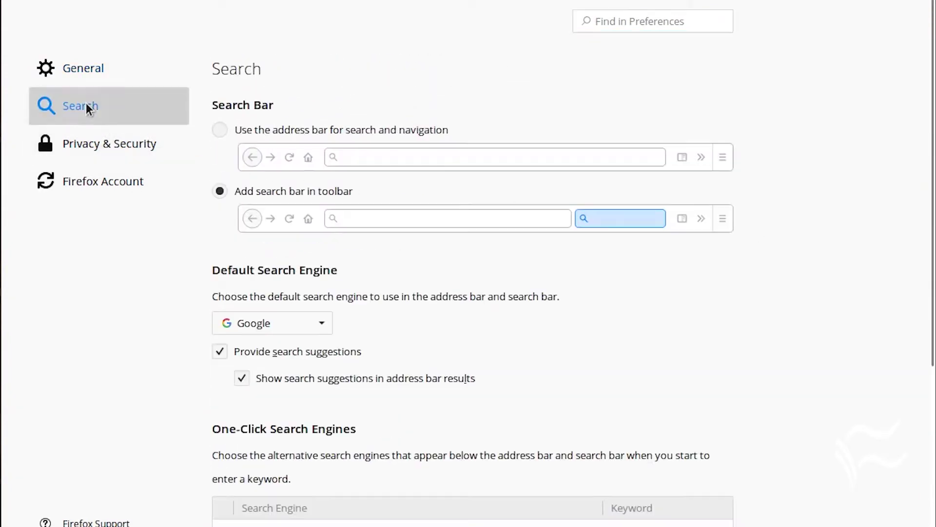
pyautogui.click(96, 141)
pyautogui.click(95, 176)
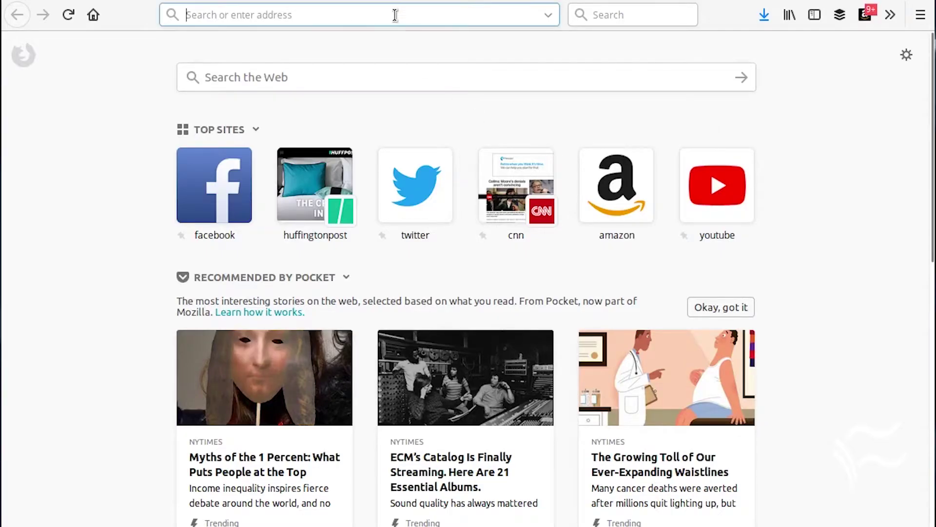
pyautogui.write('about:config')
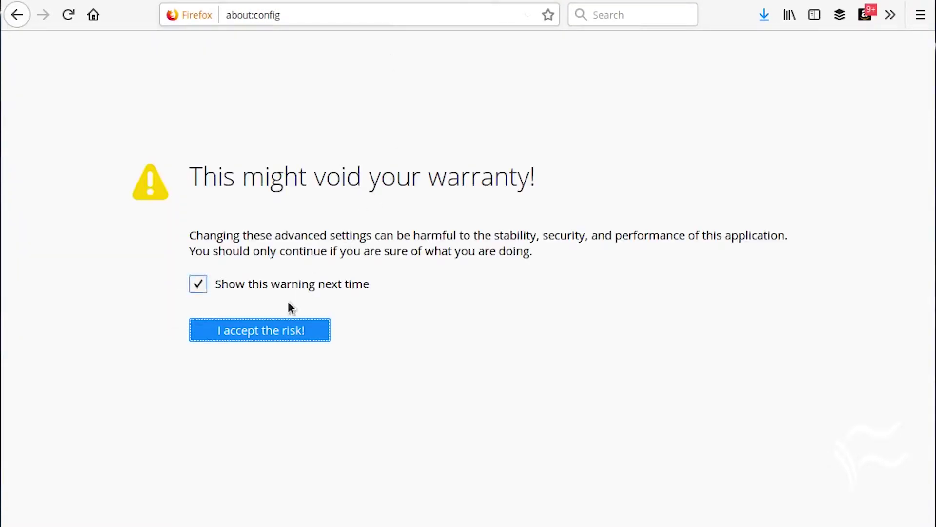
# Accept the about:config risk warning and toggle accessibility.blockautorefresh until its value is true.
pyautogui.click(259, 334)
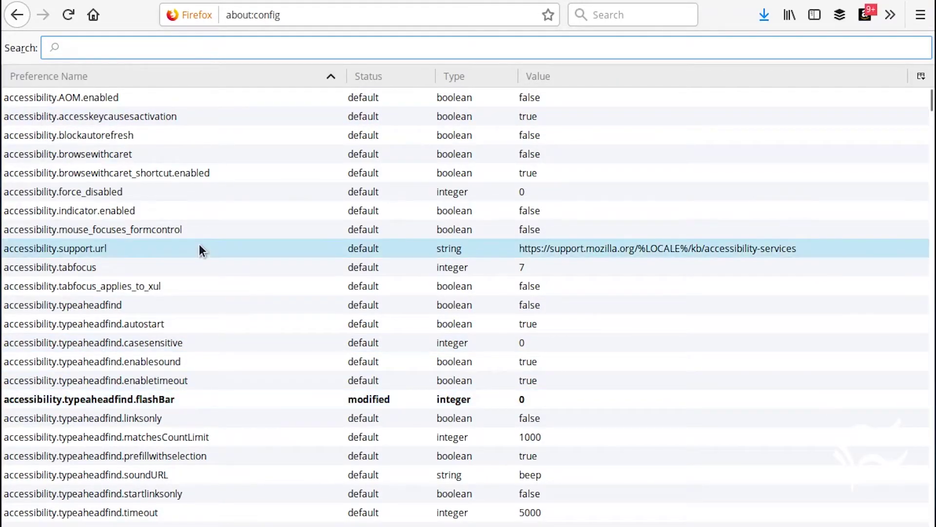
pyautogui.scroll(-4, 199, 244)
pyautogui.scroll(4, 199, 246)
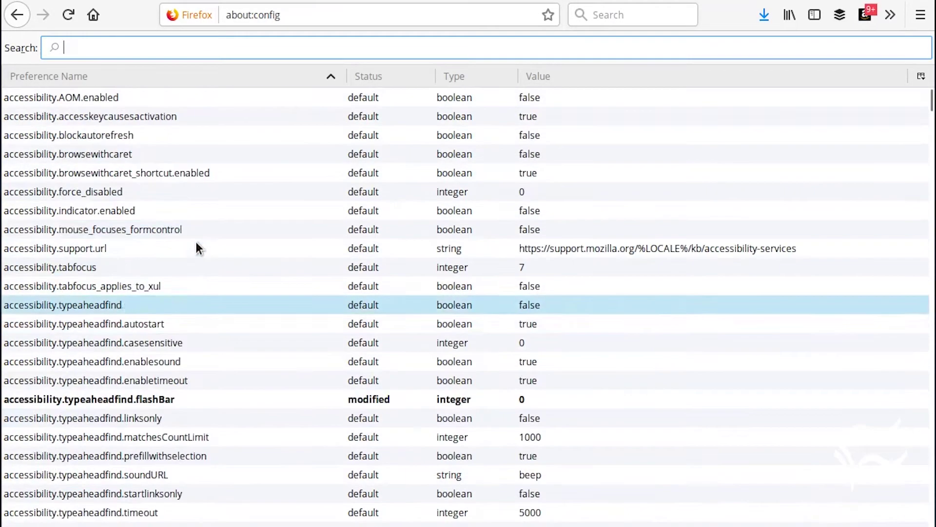
pyautogui.doubleClick(137, 135)
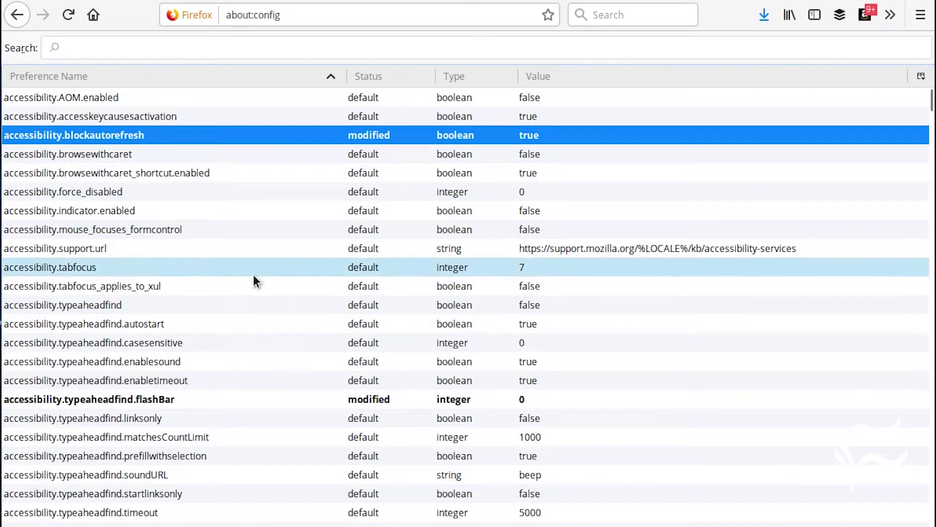
pyautogui.rightClick(547, 136)
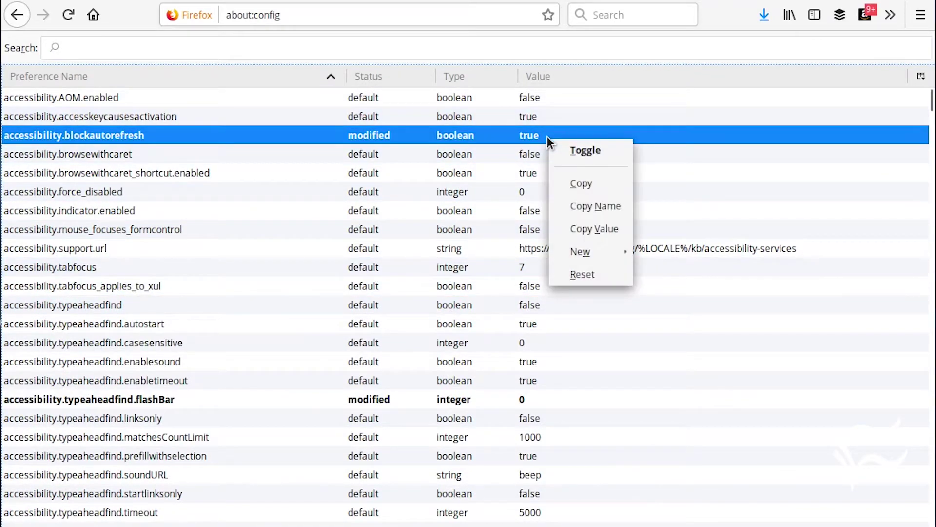
pyautogui.click(575, 151)
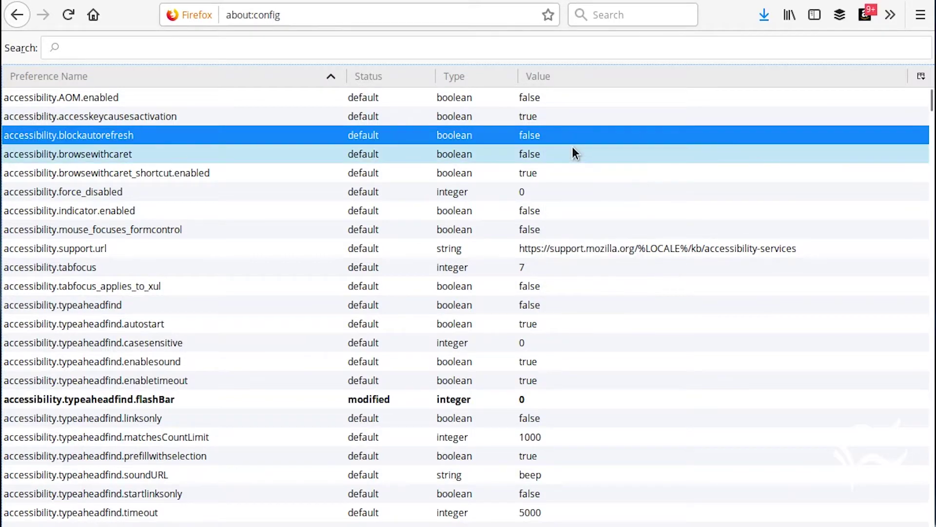
pyautogui.click(568, 153)
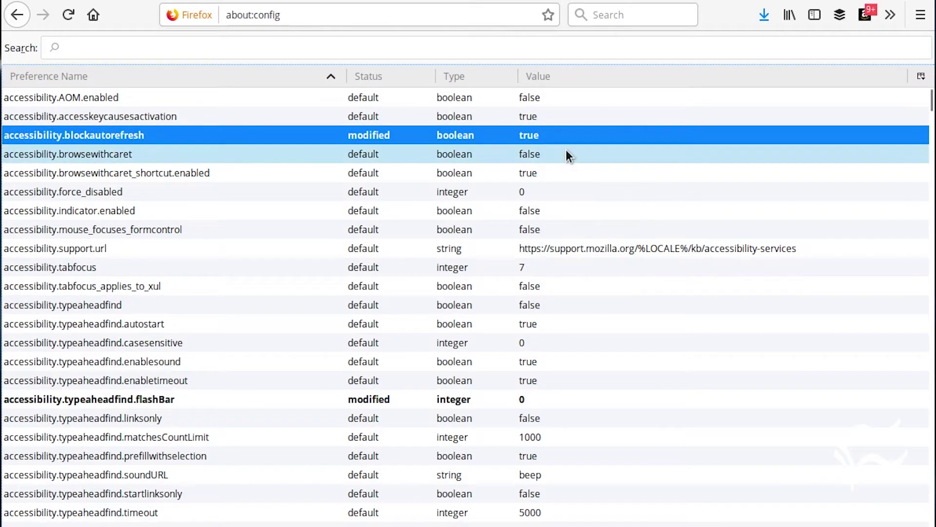